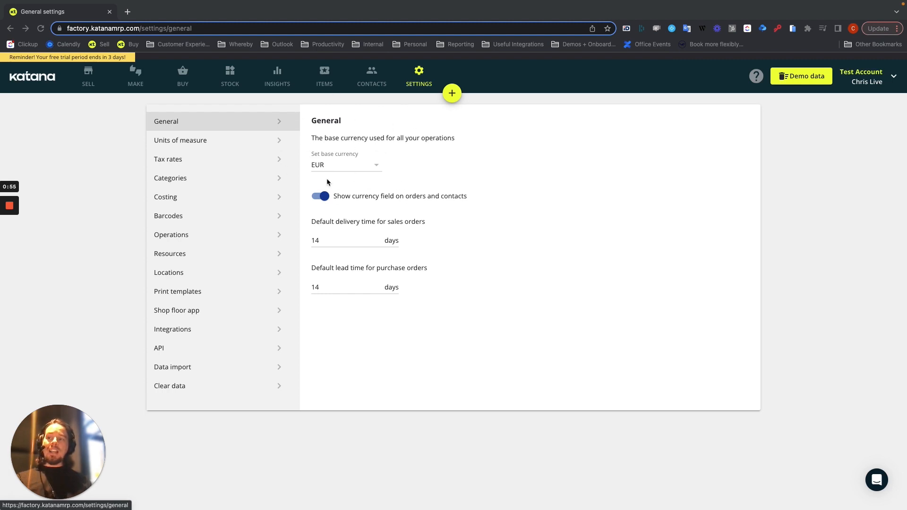
# Step: View the available base currency options in the general settings, leaving the selection as it is
pyautogui.click(376, 163)
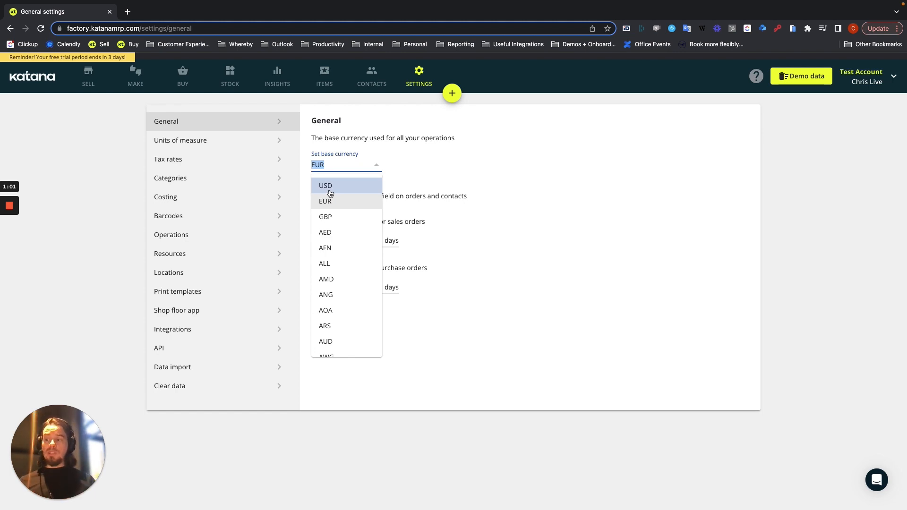
pyautogui.click(560, 137)
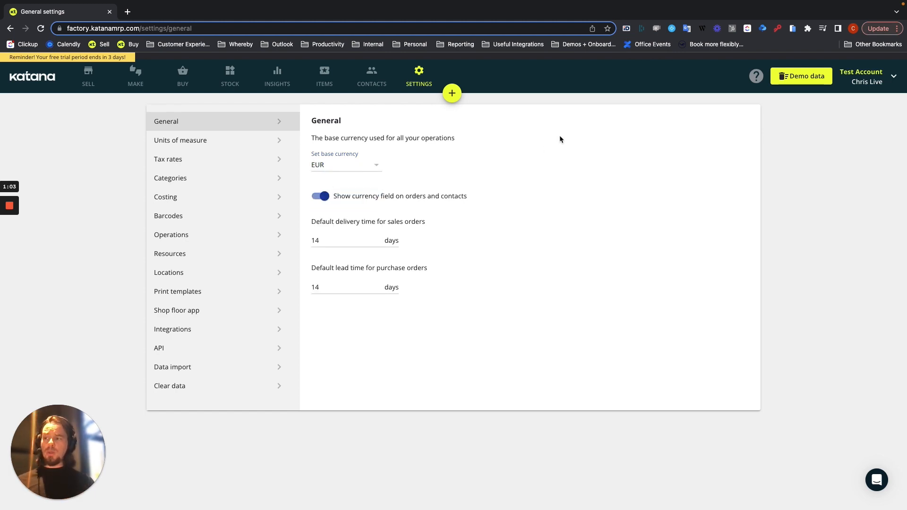
# Step: Create a new sales order and assign it to the customer named "customer"
pyautogui.click(452, 91)
pyautogui.click(437, 140)
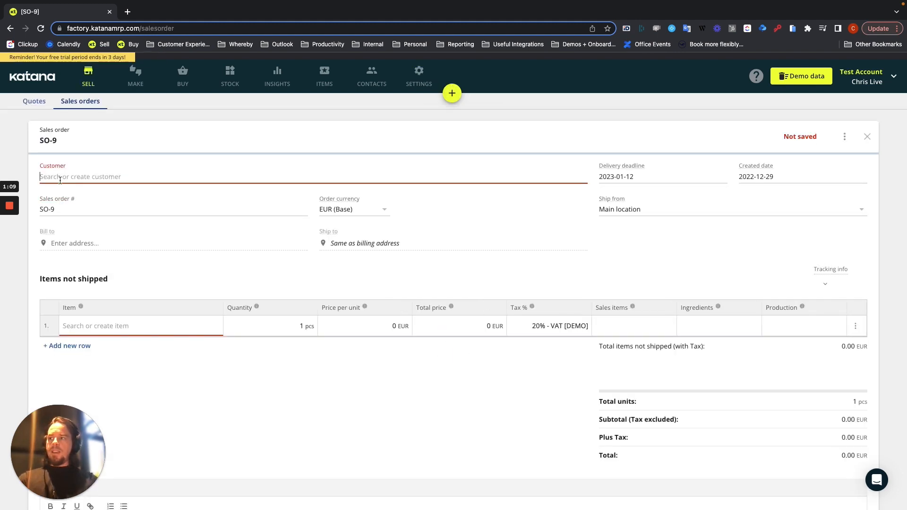
pyautogui.click(60, 178)
pyautogui.write('customer')
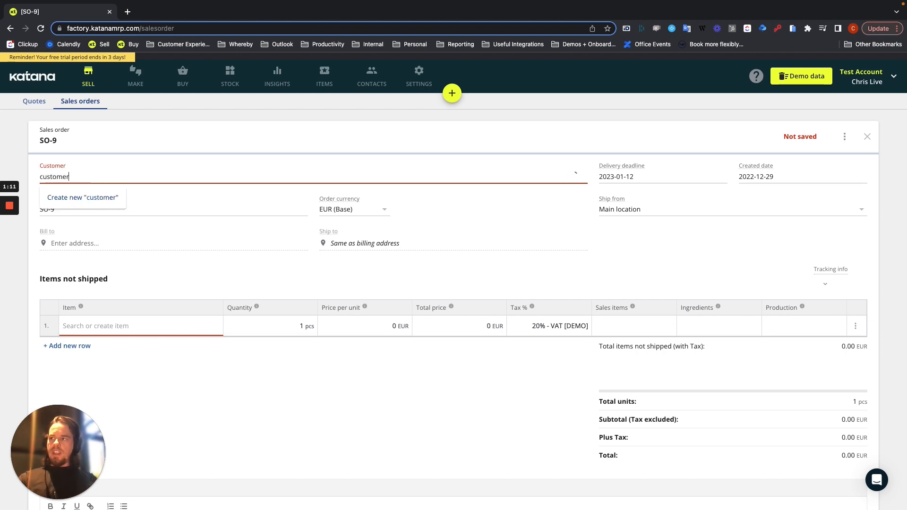
pyautogui.click(68, 213)
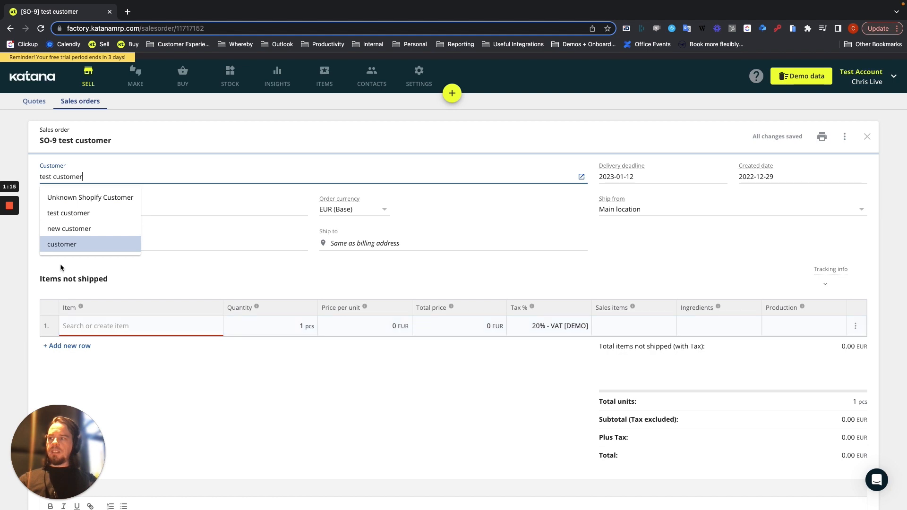
pyautogui.click(60, 245)
# Step: Add the item "[CT-CO] Coffee table [DEMO] / cognac" to the first row of the sales order
pyautogui.click(117, 324)
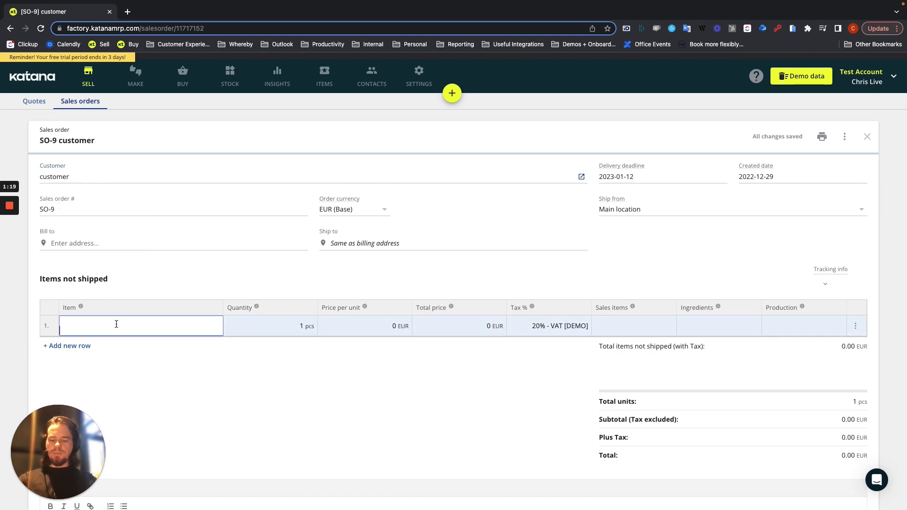
pyautogui.write('table')
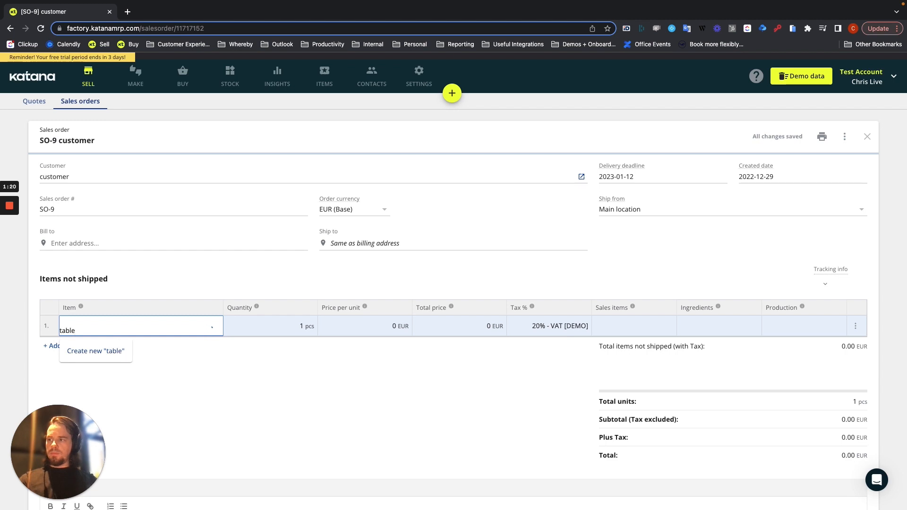
pyautogui.click(116, 350)
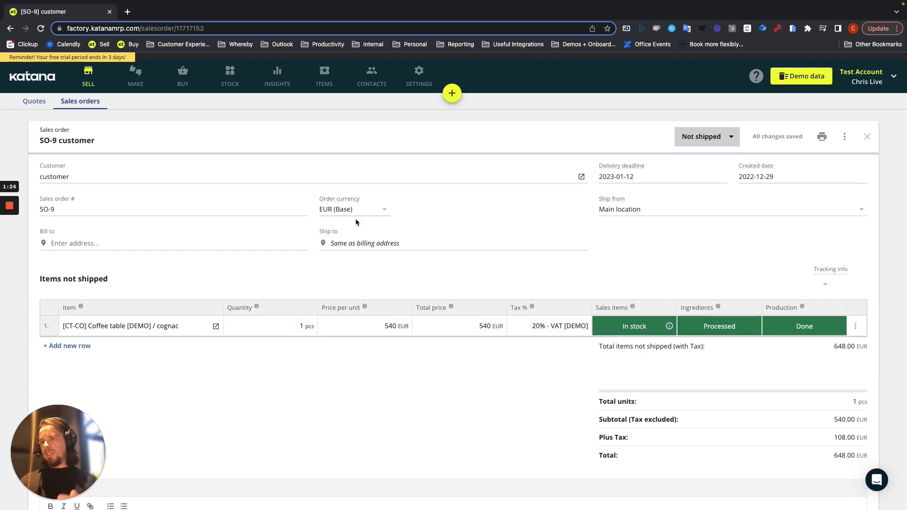
# Step: Set the sales order's currency to USD and the coffee table's price per unit to 600
pyautogui.click(384, 210)
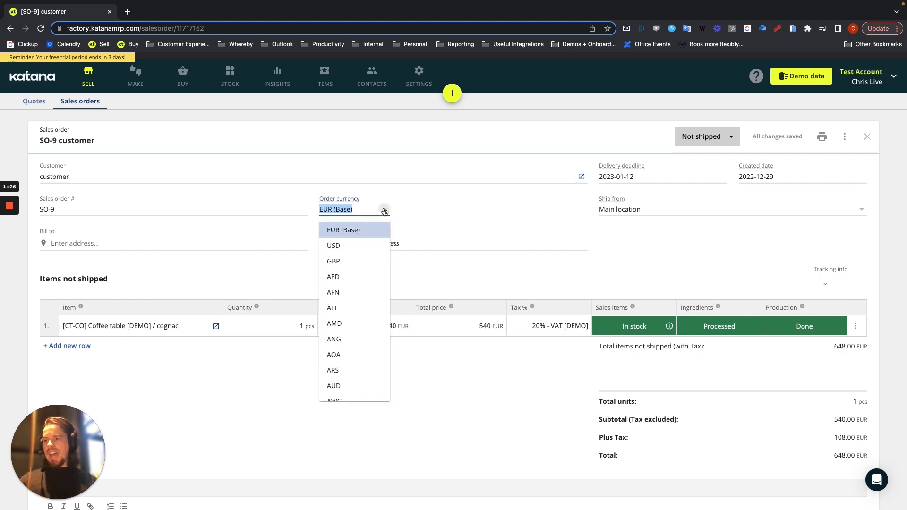
pyautogui.click(385, 246)
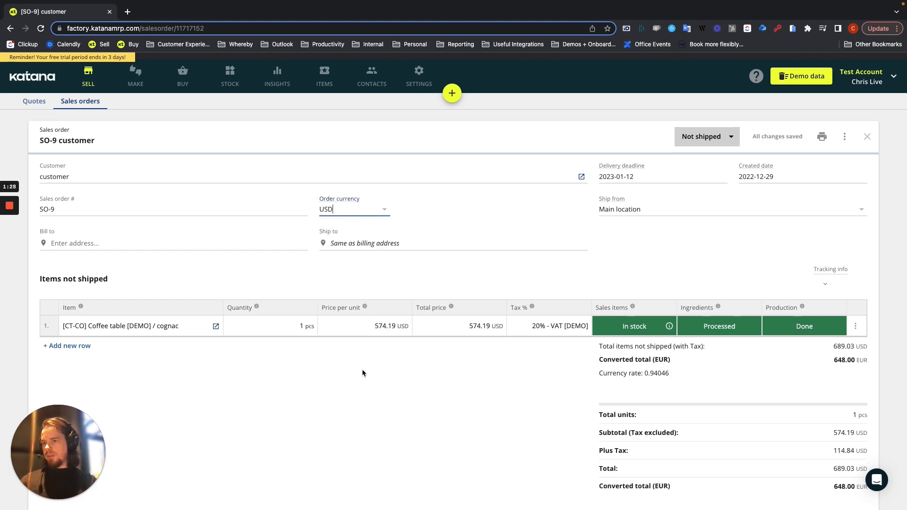
pyautogui.click(381, 328)
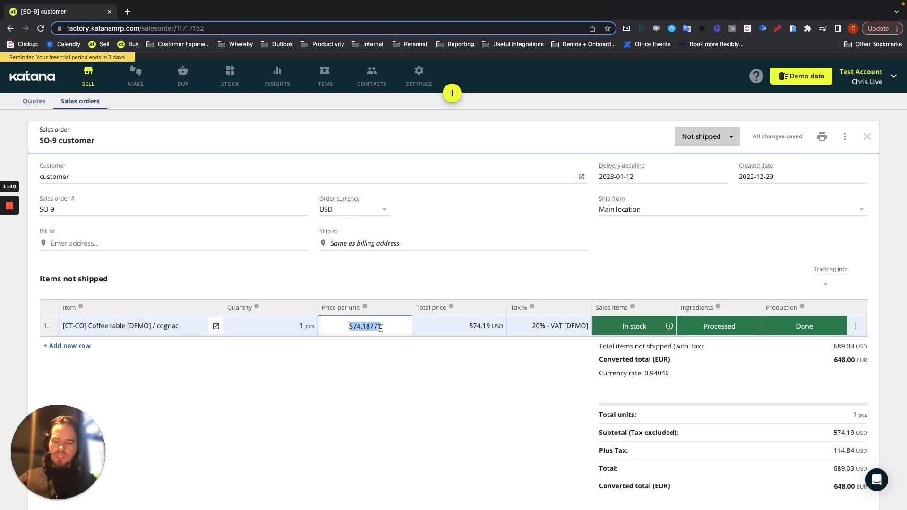
pyautogui.write('600')
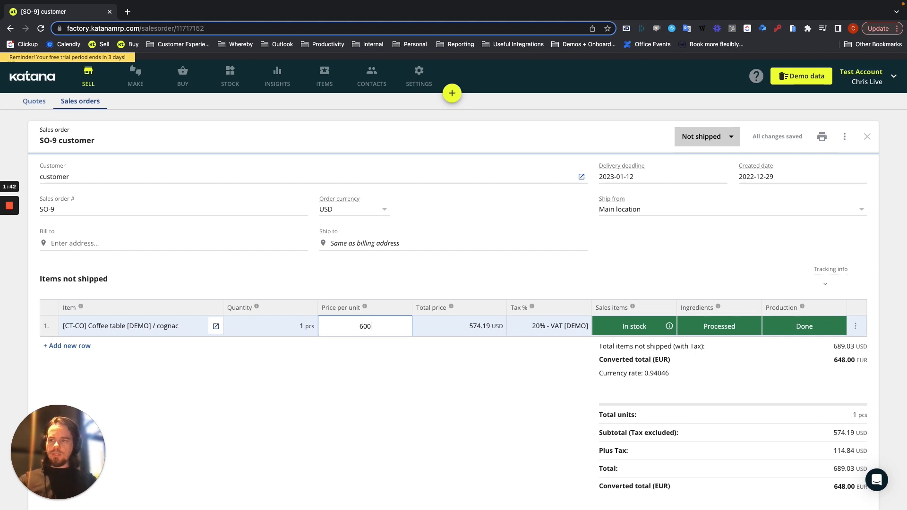
pyautogui.click(341, 436)
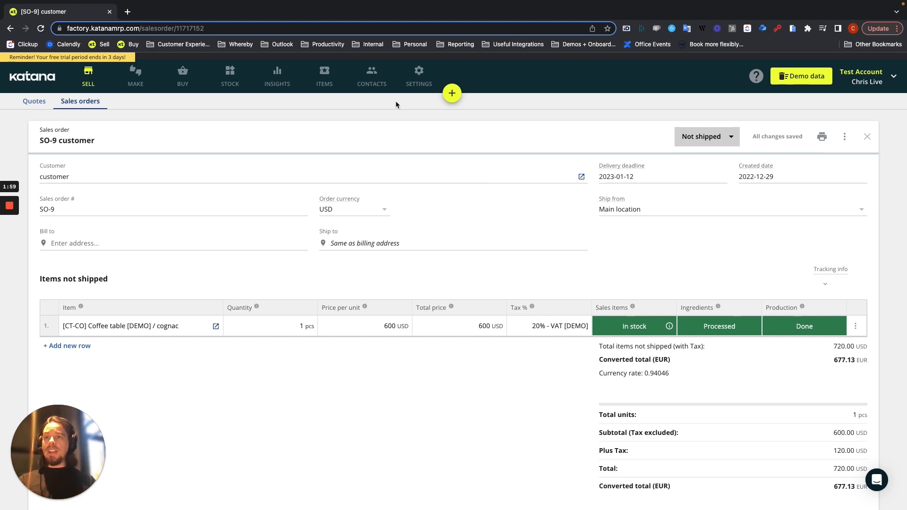
# Step: Check in the general settings whether the base currency can still be changed
pyautogui.click(418, 75)
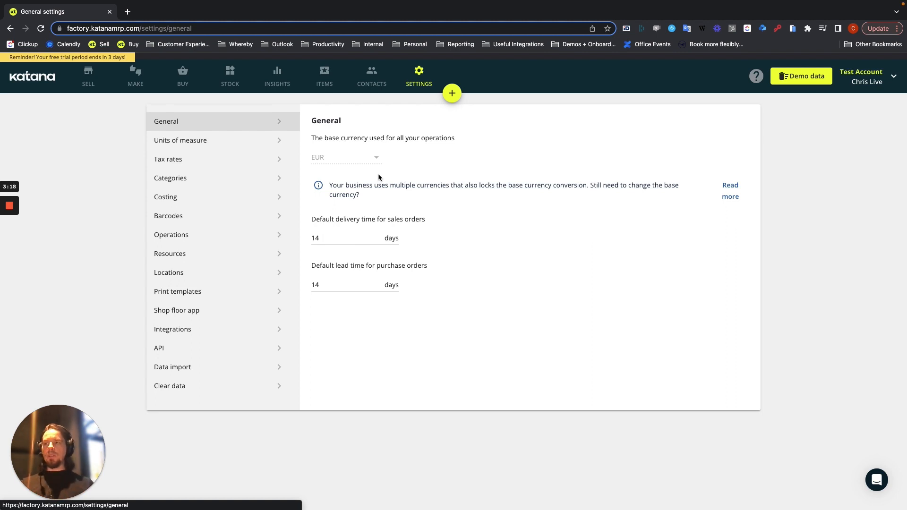
# Step: Open the USD coffee table order from the sales order list and delete it
pyautogui.click(94, 89)
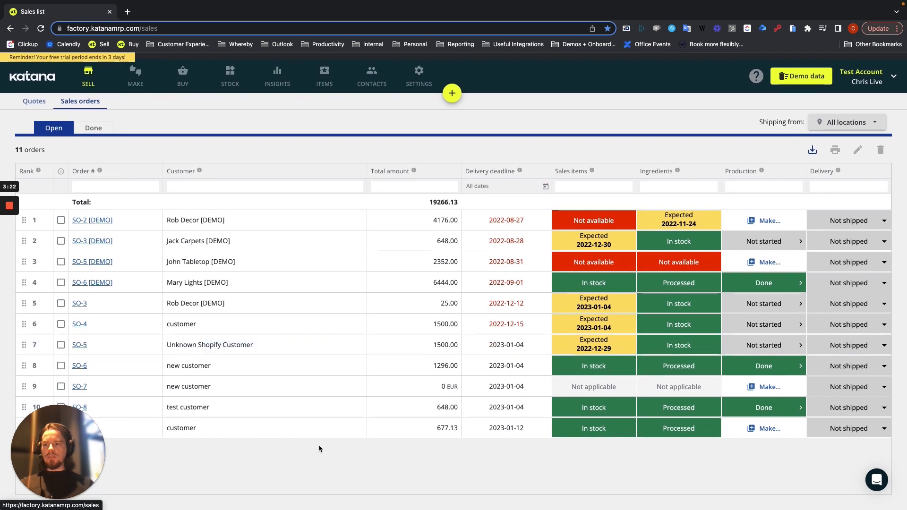
pyautogui.click(263, 428)
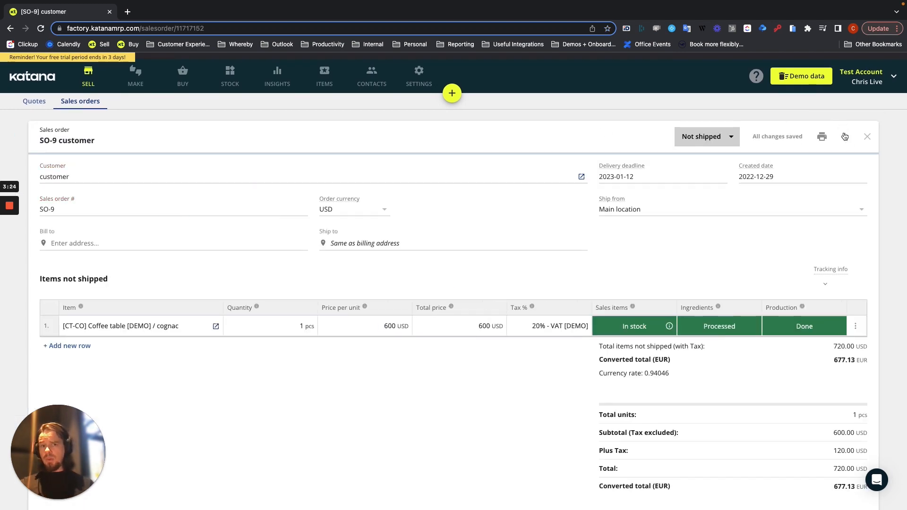
pyautogui.click(846, 137)
pyautogui.click(854, 137)
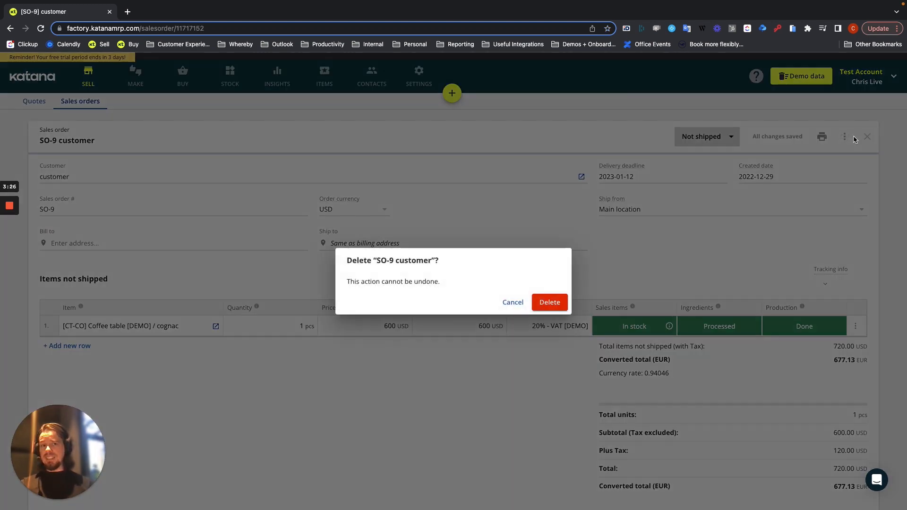
pyautogui.click(556, 307)
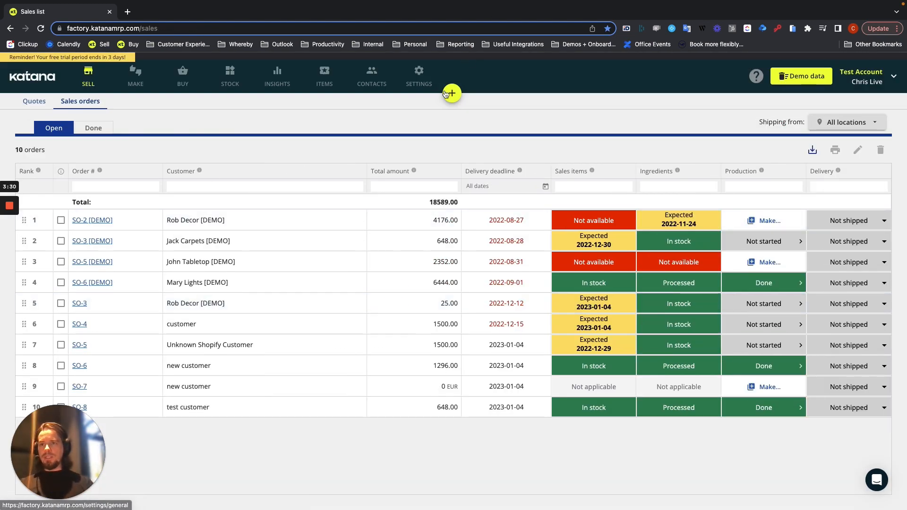
# Step: Return to the general settings and review the base currency list without choosing another currency
pyautogui.click(421, 88)
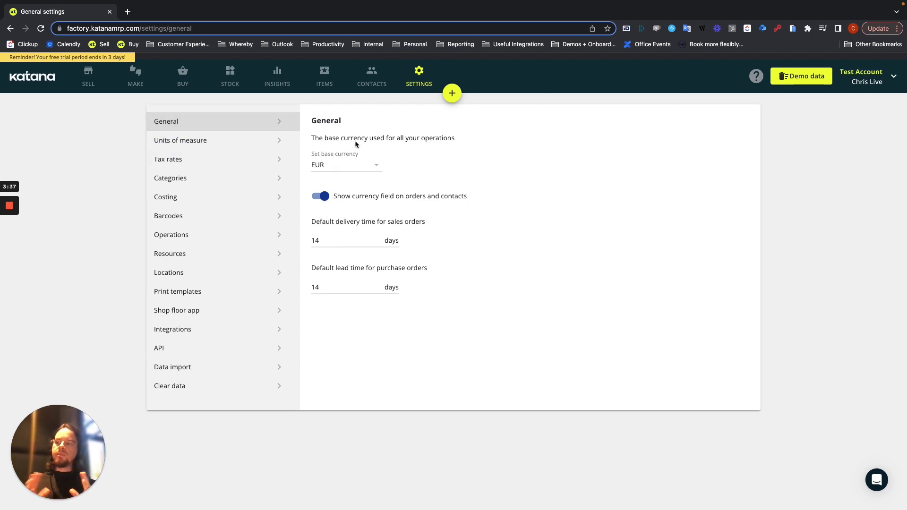
pyautogui.click(378, 167)
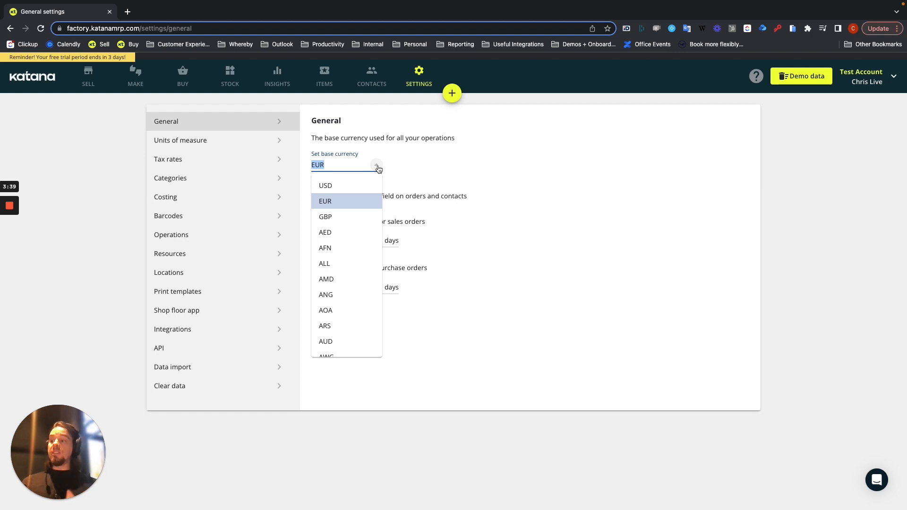
pyautogui.click(378, 166)
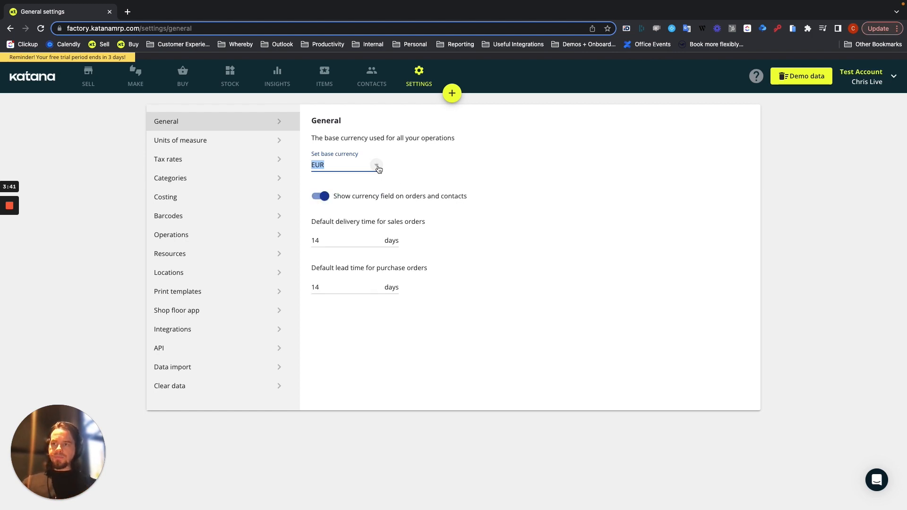
pyautogui.click(522, 206)
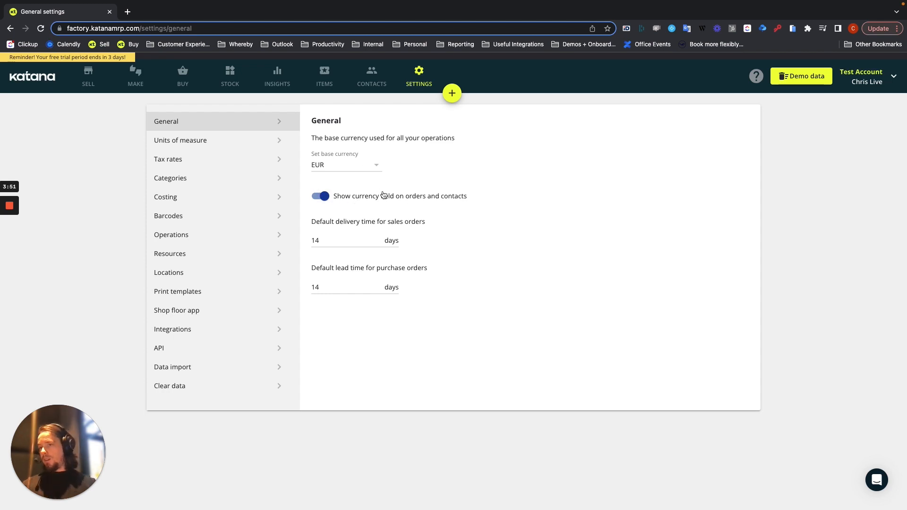
# Step: Turn off the currency field on orders and contacts, and switch it back on
pyautogui.click(321, 197)
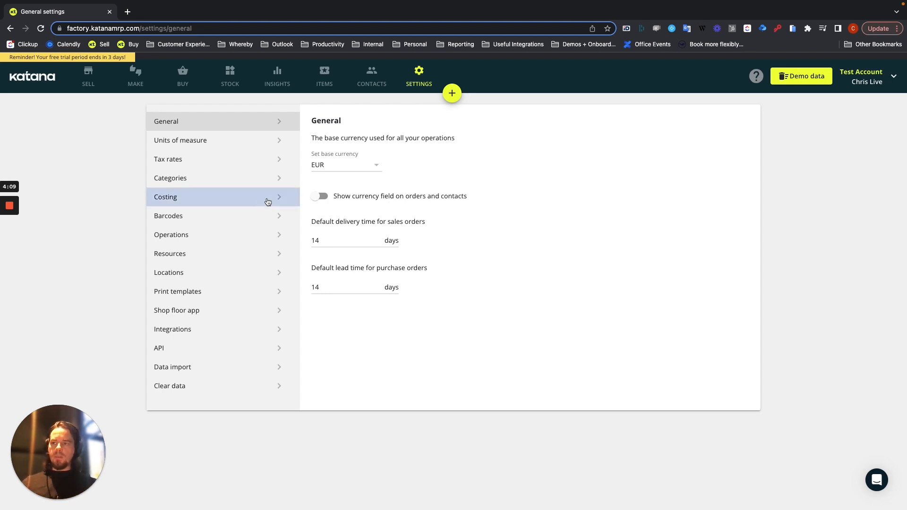
pyautogui.click(320, 196)
pyautogui.moveTo(5, 236)
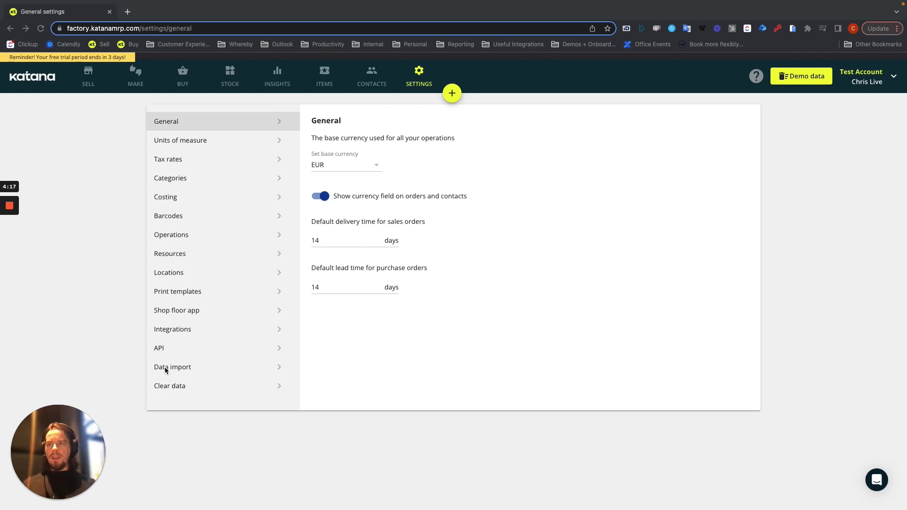
# Step: Search the web for "openexchangerates" in a new browser tab and open the Open Exchange Rates website
pyautogui.click(128, 16)
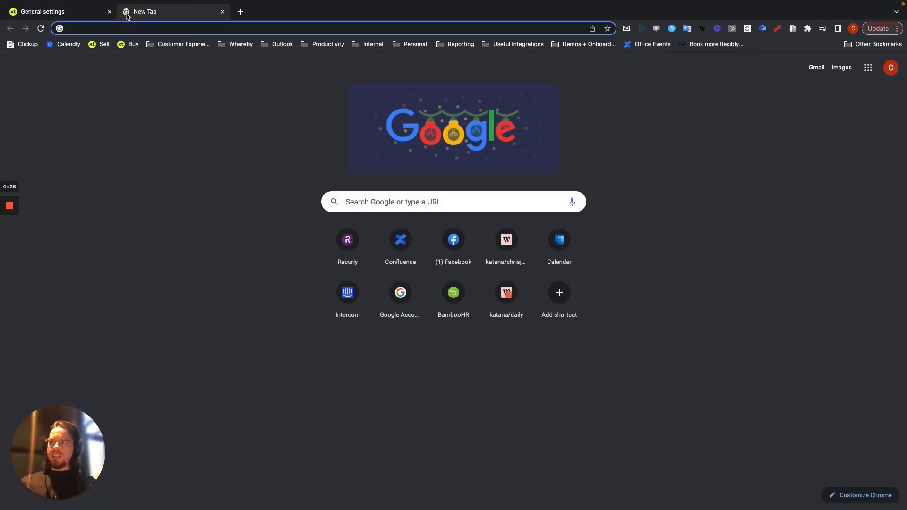
pyautogui.write('openexch')
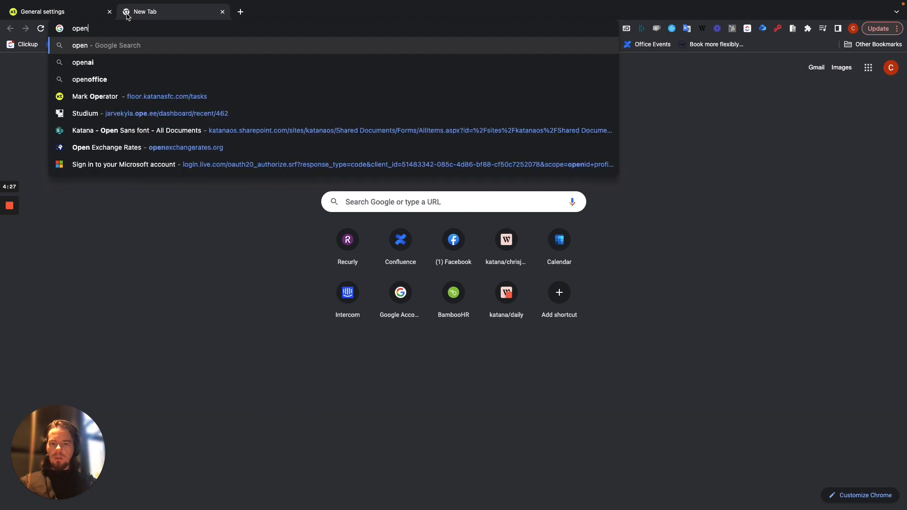
pyautogui.press('BackSpace')
pyautogui.press('BackSpace')
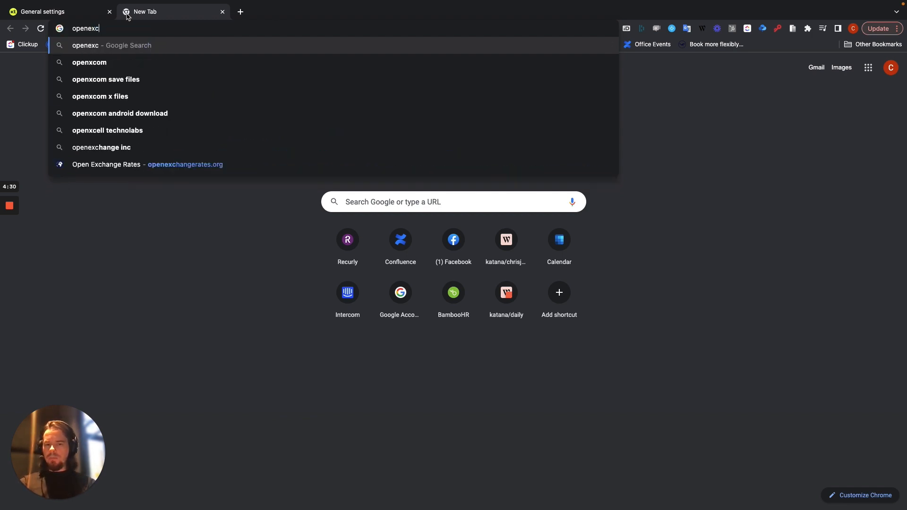
pyautogui.write('h')
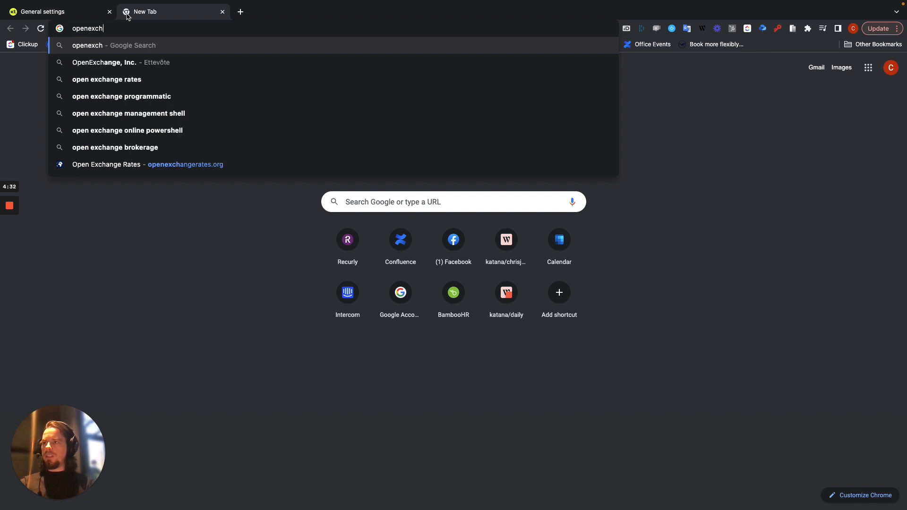
pyautogui.write('angerates')
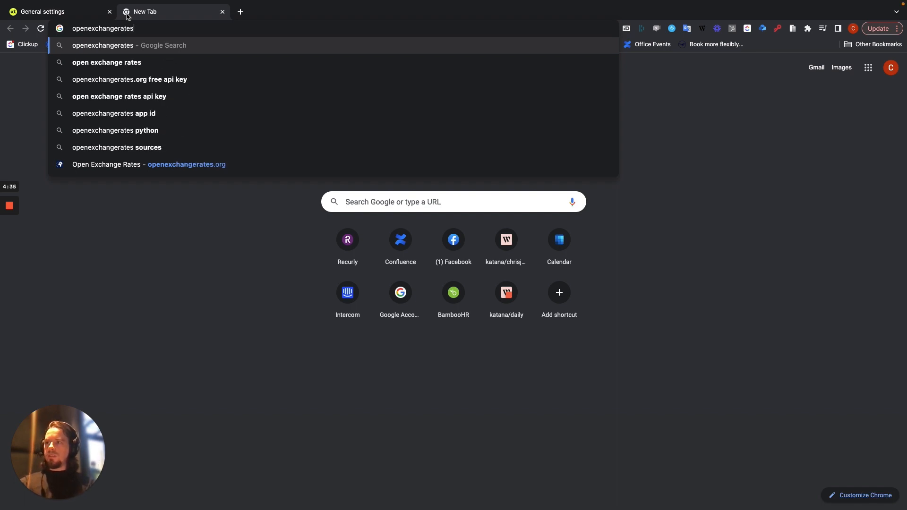
pyautogui.press('Return')
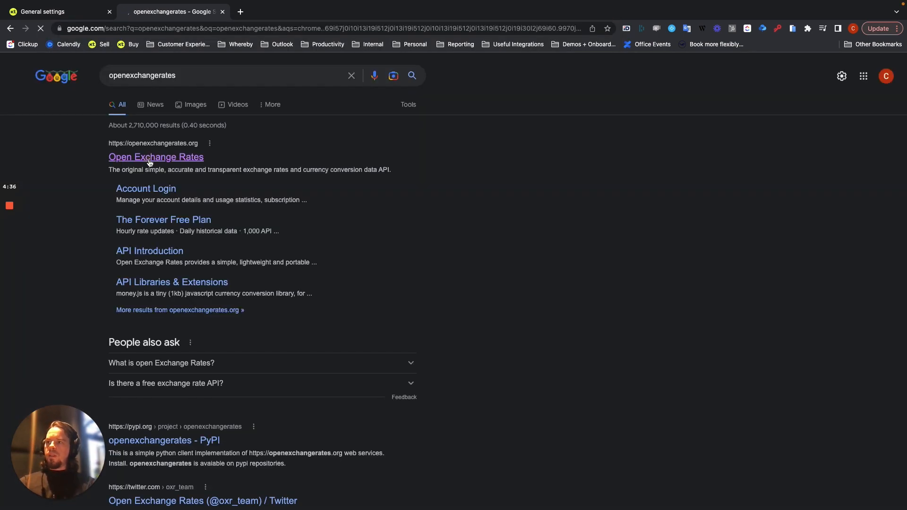
pyautogui.click(144, 154)
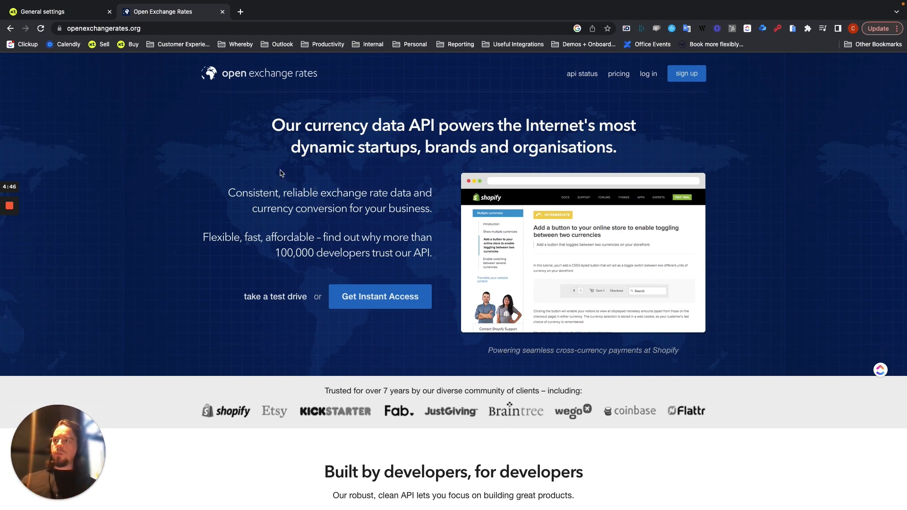
# Step: Return to Katana and create a new sales order for the existing customer named "customer"
pyautogui.click(42, 10)
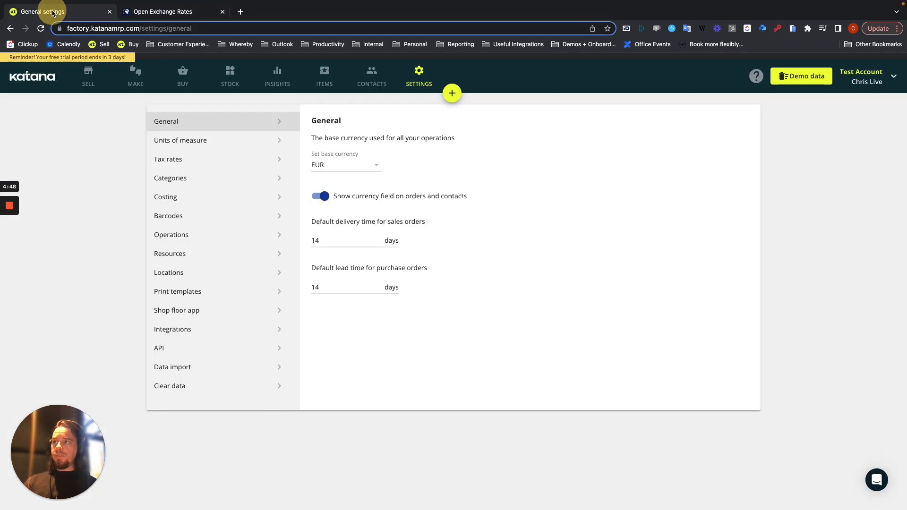
pyautogui.click(87, 80)
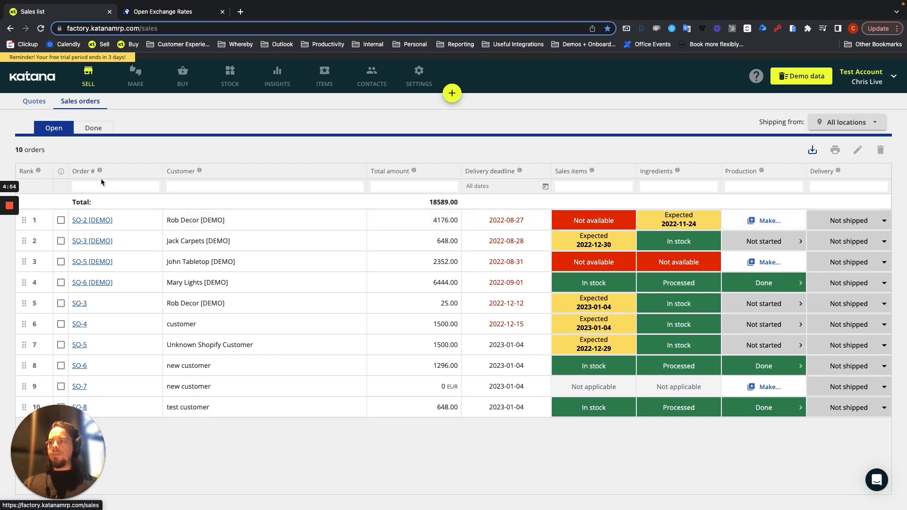
pyautogui.click(451, 96)
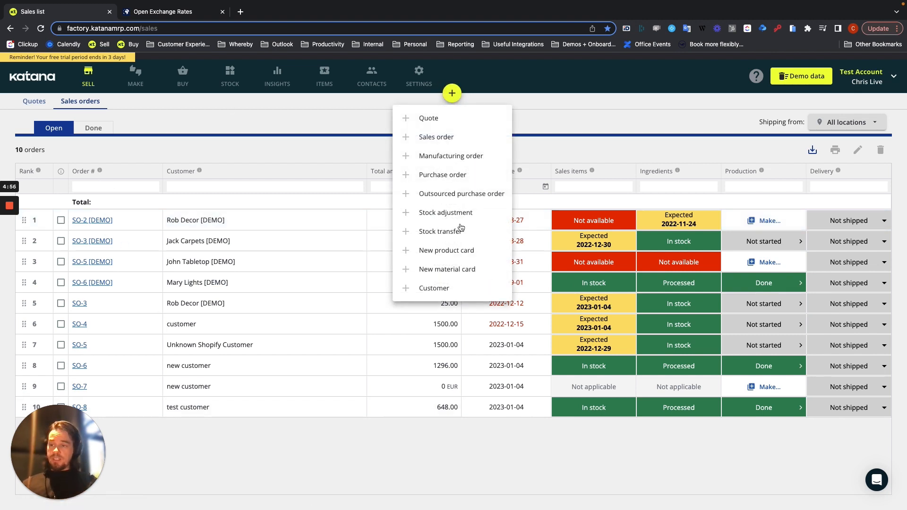
pyautogui.click(426, 138)
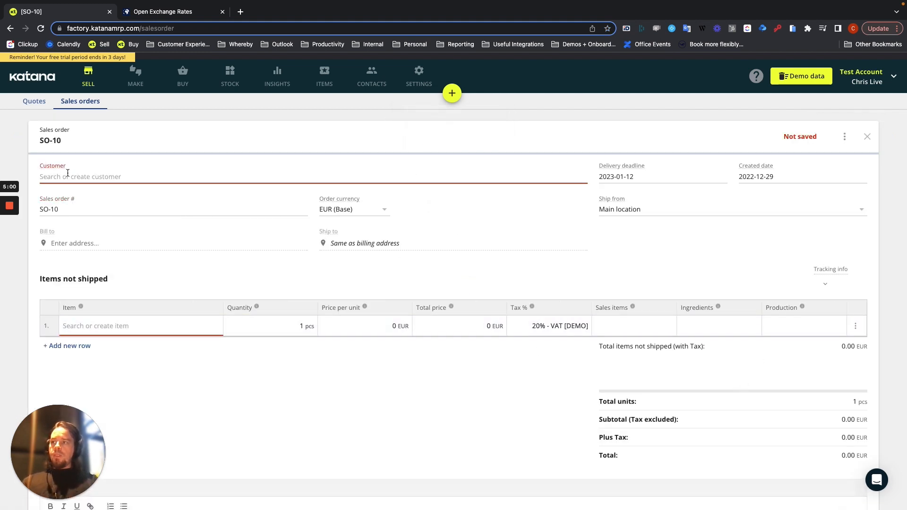
pyautogui.click(68, 173)
pyautogui.write('customer')
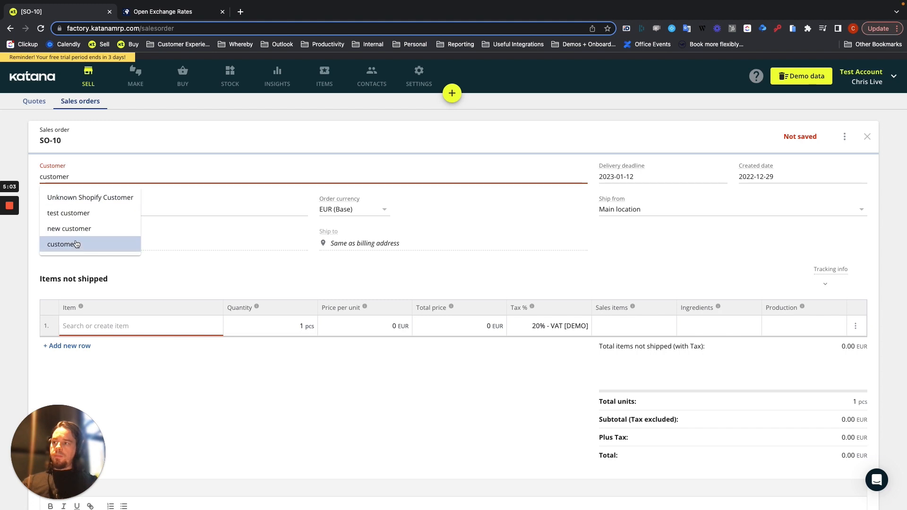
pyautogui.click(77, 244)
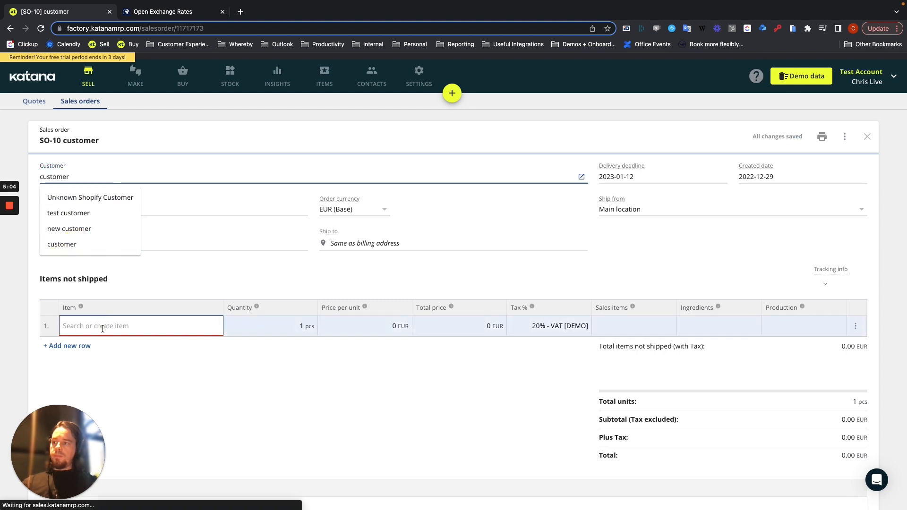
# Step: Add the item [CT-CO] Coffee table [DEMO] / cognac to the sales order and set the order currency to USD
pyautogui.write('table')
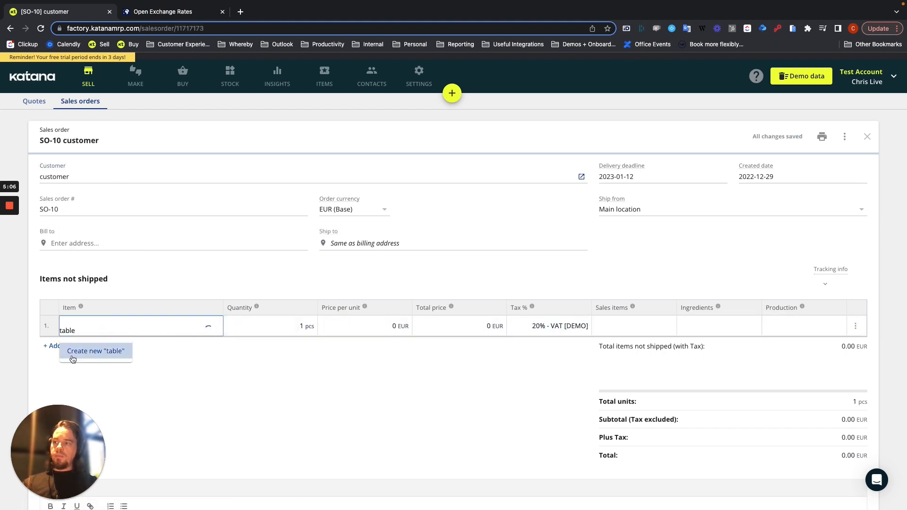
pyautogui.click(106, 350)
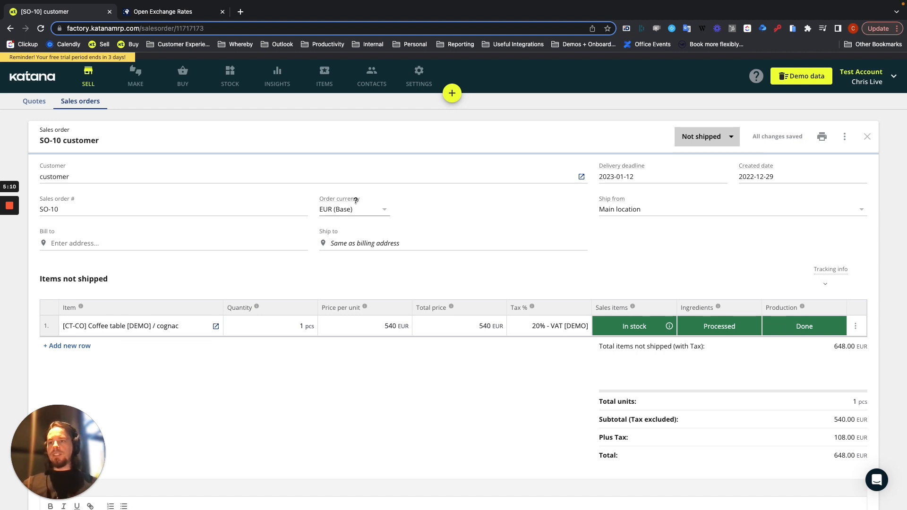
pyautogui.click(384, 209)
pyautogui.click(375, 243)
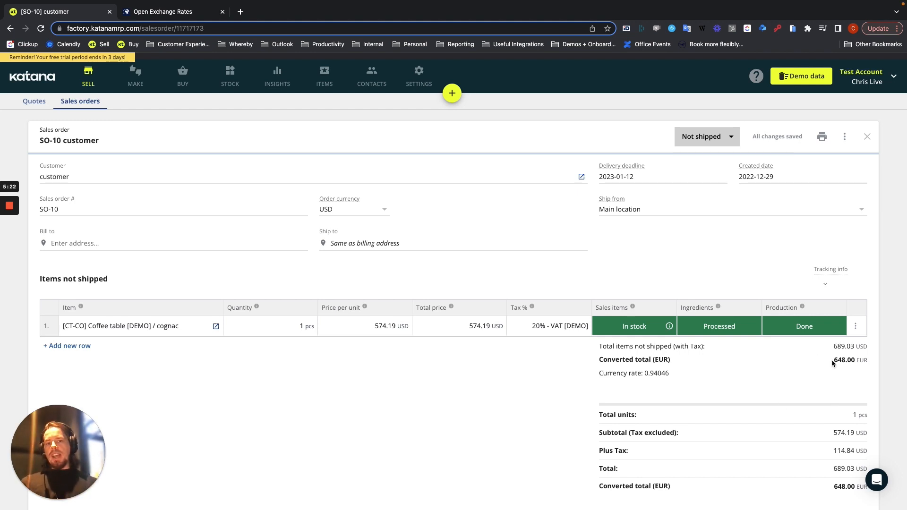
pyautogui.moveTo(832, 362); pyautogui.dragTo(847, 362)
pyautogui.click(836, 376)
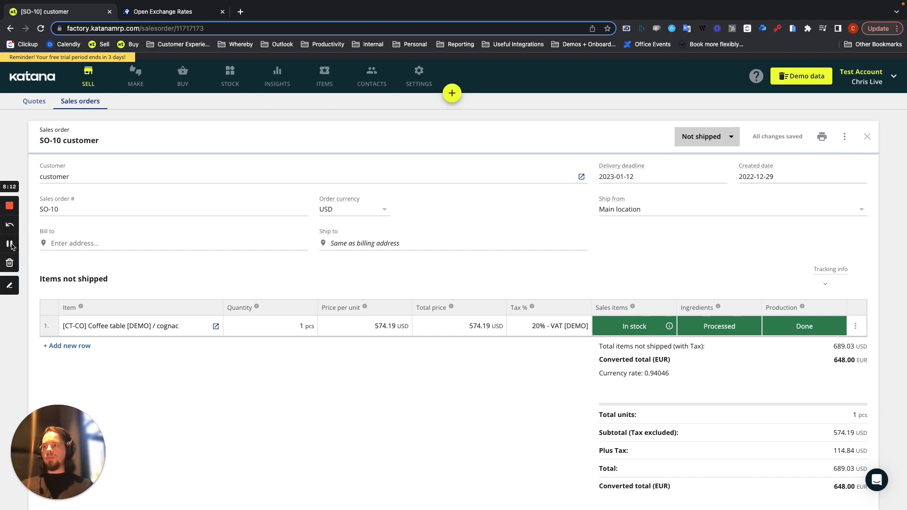
pyautogui.click(9, 244)
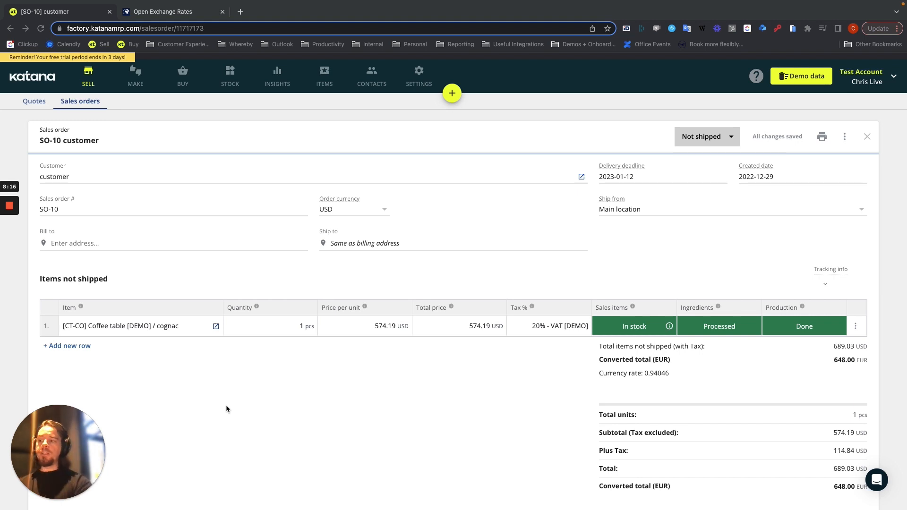
# Step: Pack all items on the sales order and check the date at which the currency rate is fixed
pyautogui.click(700, 137)
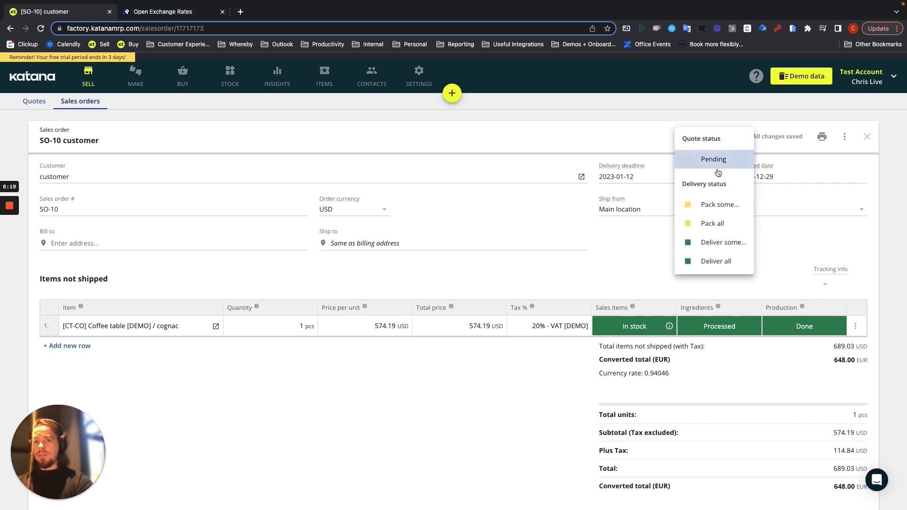
pyautogui.click(713, 224)
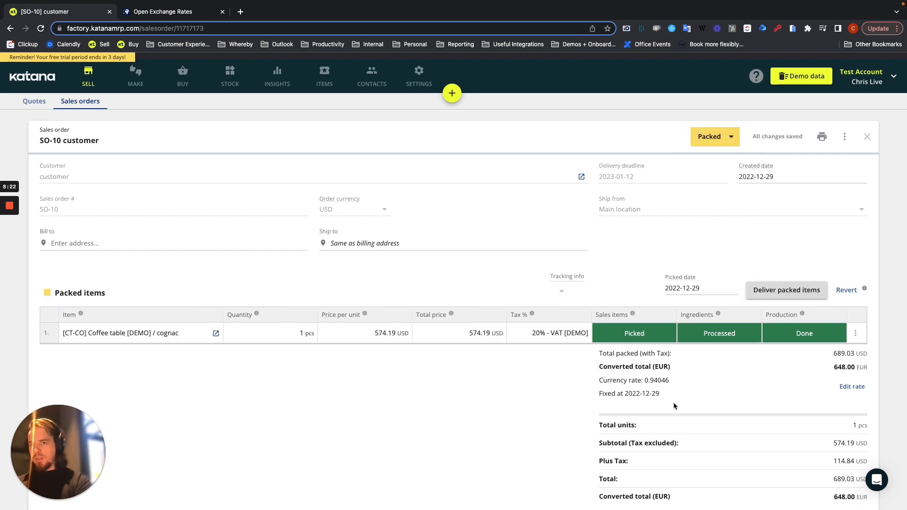
pyautogui.click(598, 394)
pyautogui.moveTo(598, 396); pyautogui.dragTo(662, 394)
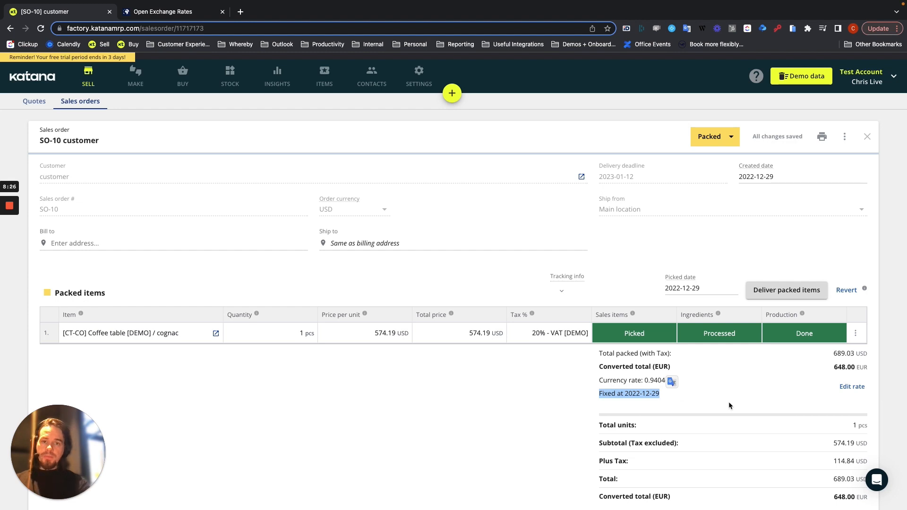
# Step: Open the currency rate and fixed date of the packed items for editing, and close them without changes
pyautogui.click(852, 386)
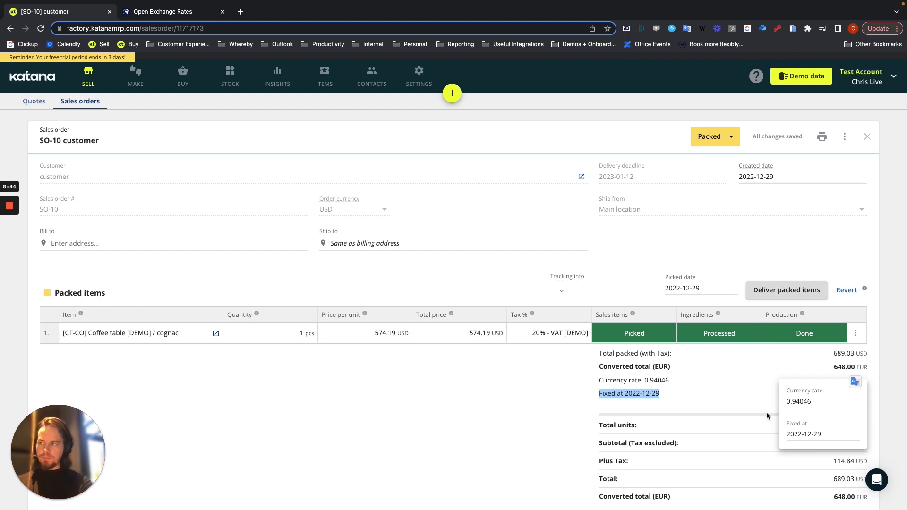
pyautogui.moveTo(10, 213)
pyautogui.click(11, 246)
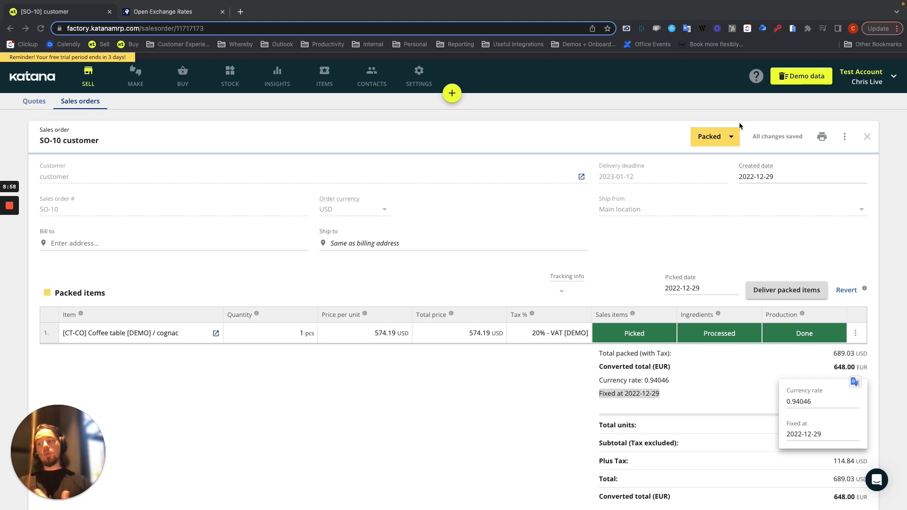
pyautogui.click(728, 140)
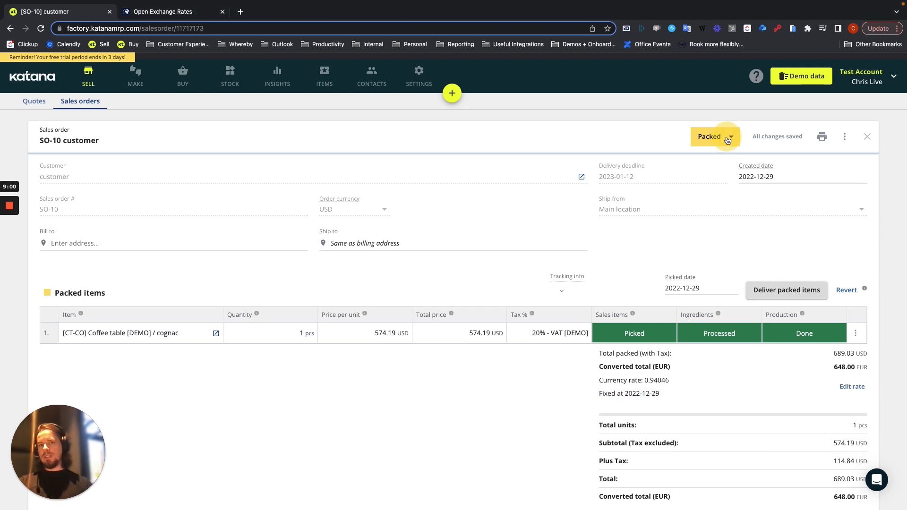
# Step: Revert the packed items to the not shipped state and set the order currency to EUR (Base)
pyautogui.click(780, 207)
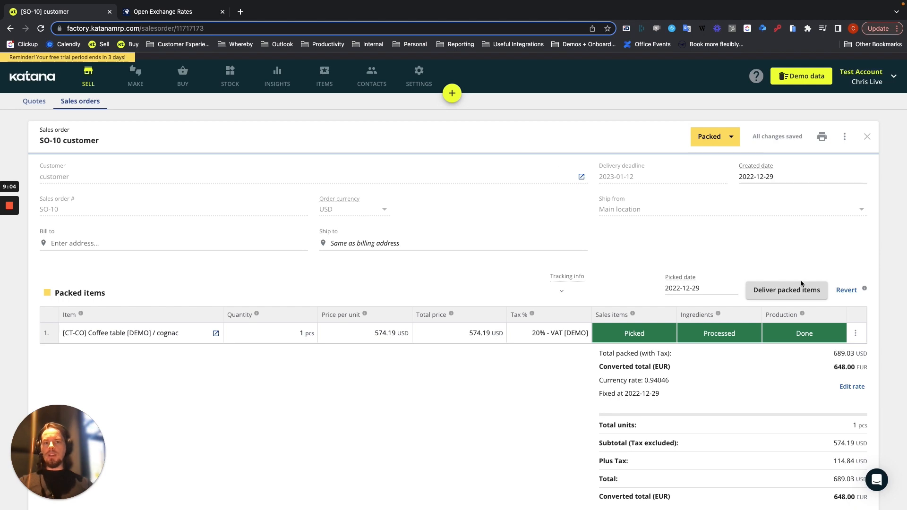
pyautogui.click(846, 290)
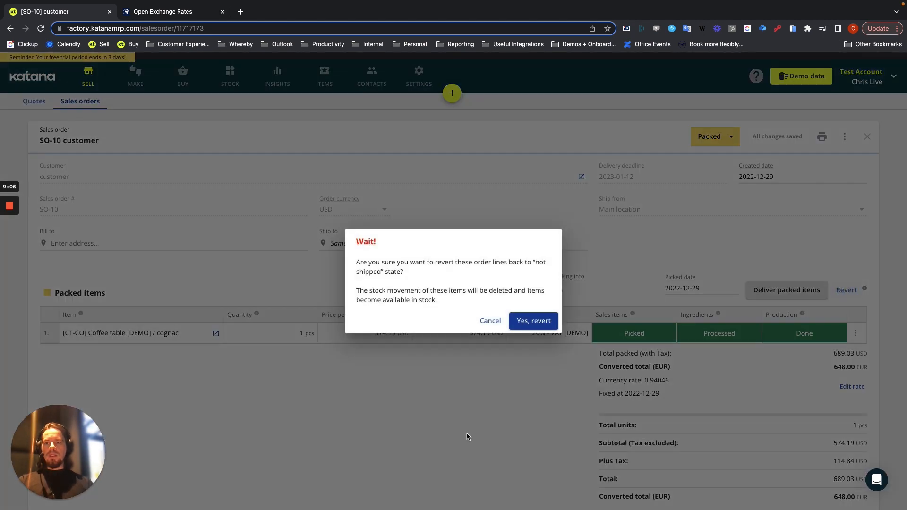
pyautogui.click(533, 320)
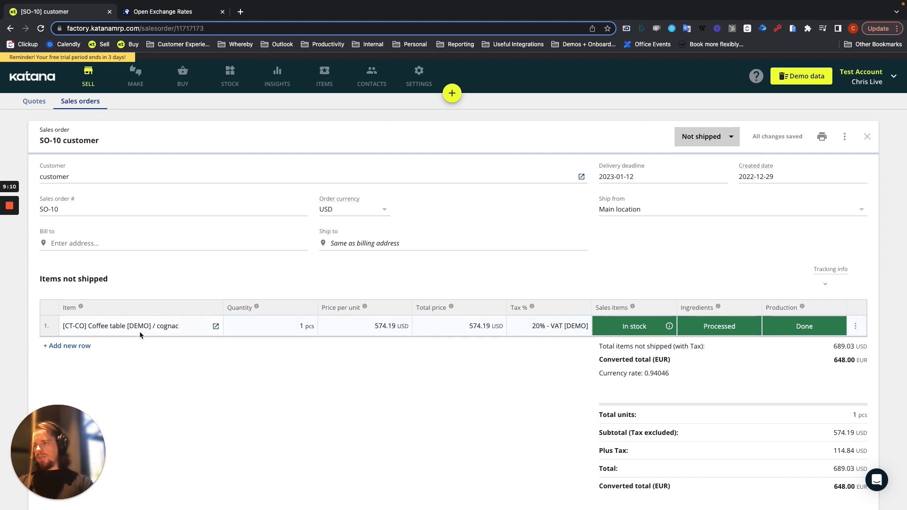
pyautogui.click(382, 209)
pyautogui.click(362, 232)
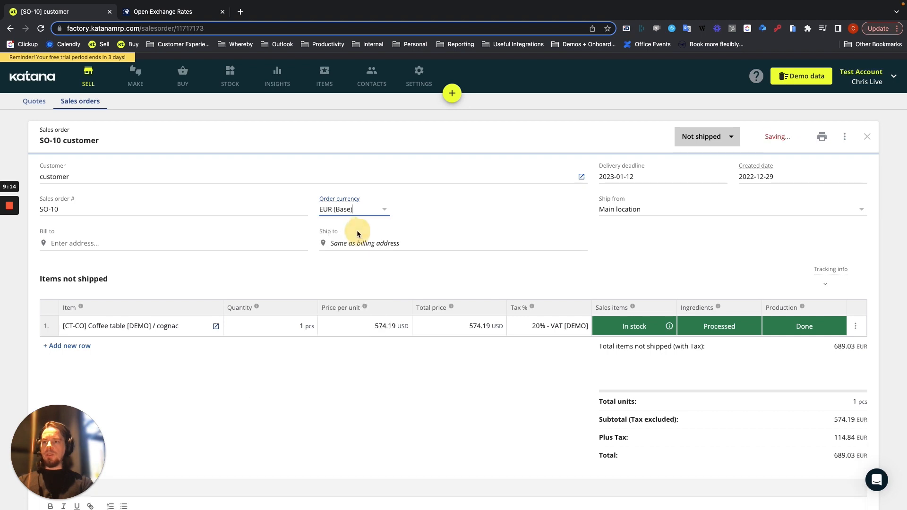
# Step: Open the coffee table's product card from the order line, examine the variants' default sales prices, and return to the sales order
pyautogui.click(217, 327)
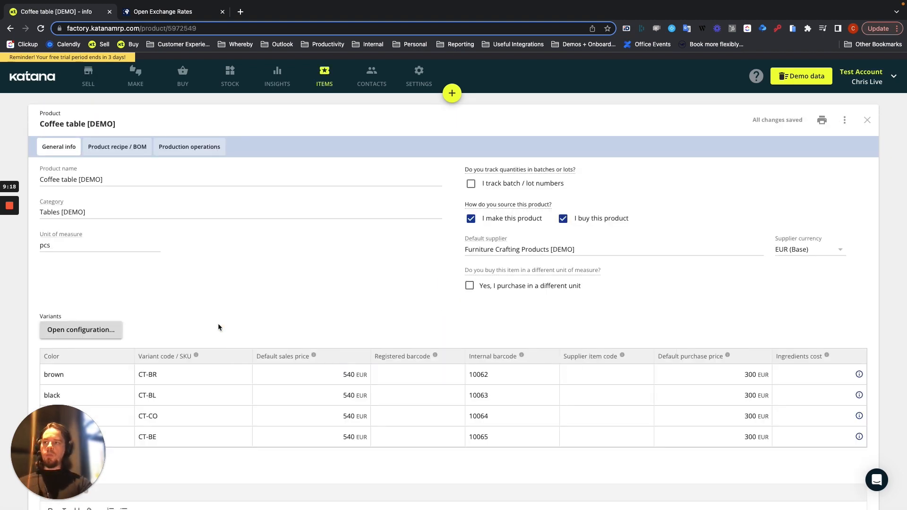
pyautogui.scroll(-2, 339, 315)
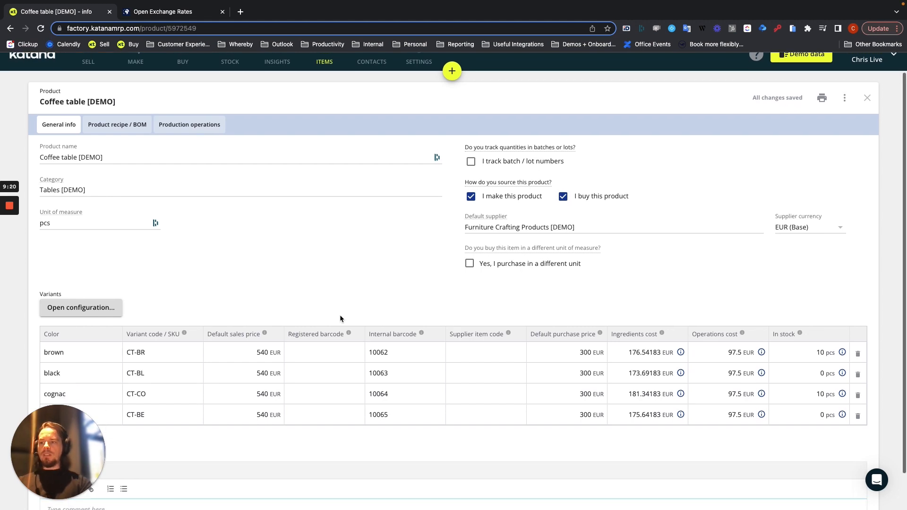
pyautogui.click(258, 314)
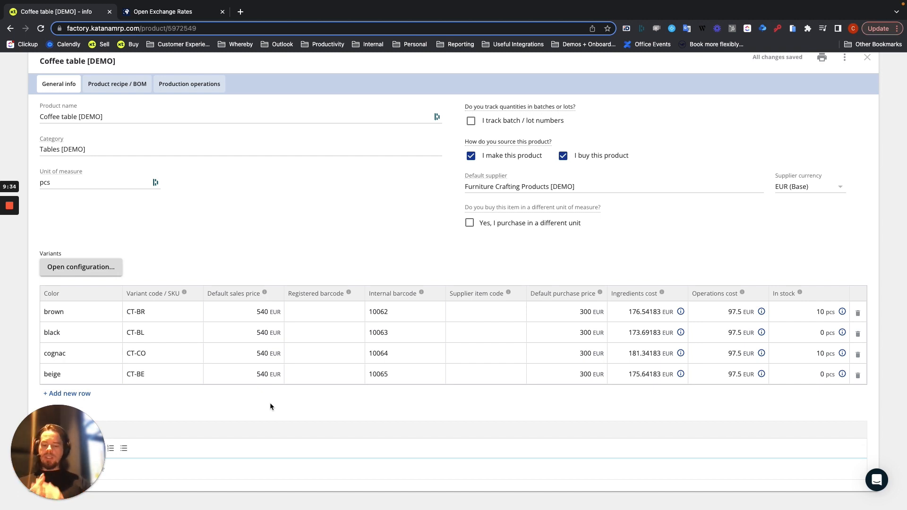
pyautogui.click(10, 29)
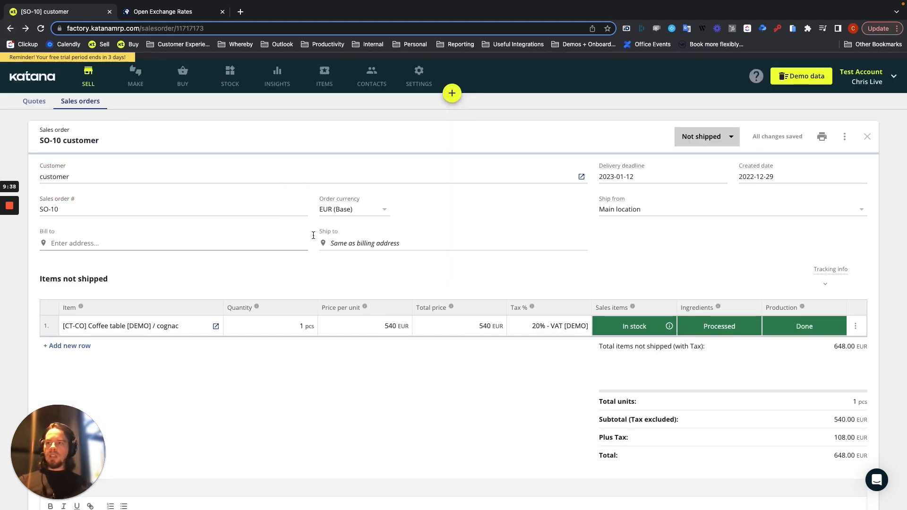
# Step: Switch the coffee table order's currency from the base currency to USD
pyautogui.click(406, 330)
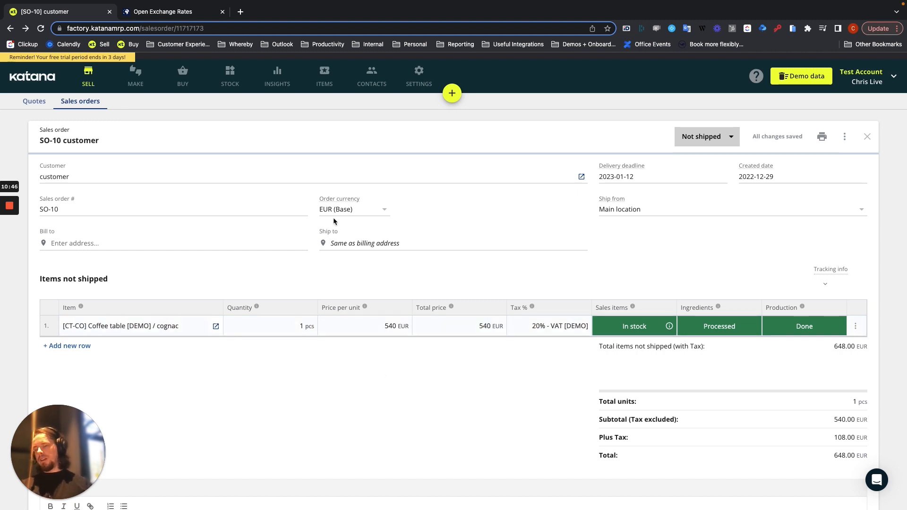
pyautogui.click(378, 209)
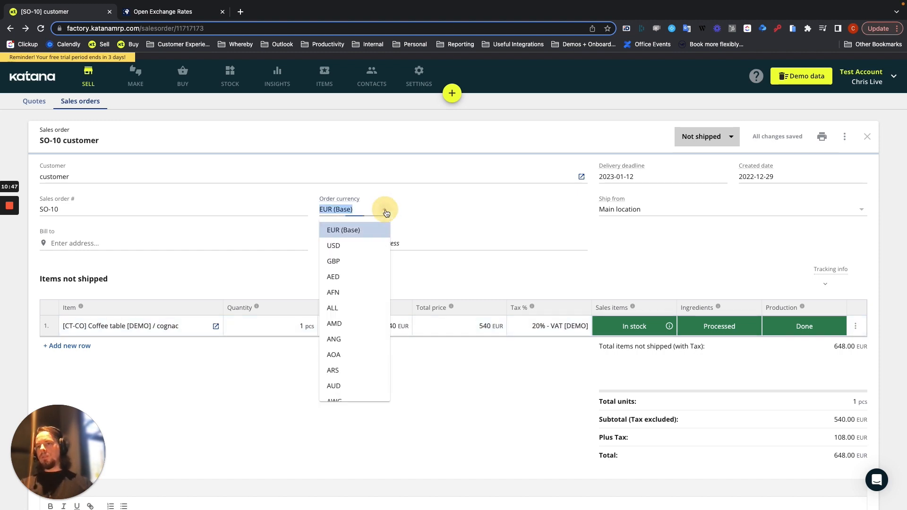
pyautogui.click(371, 244)
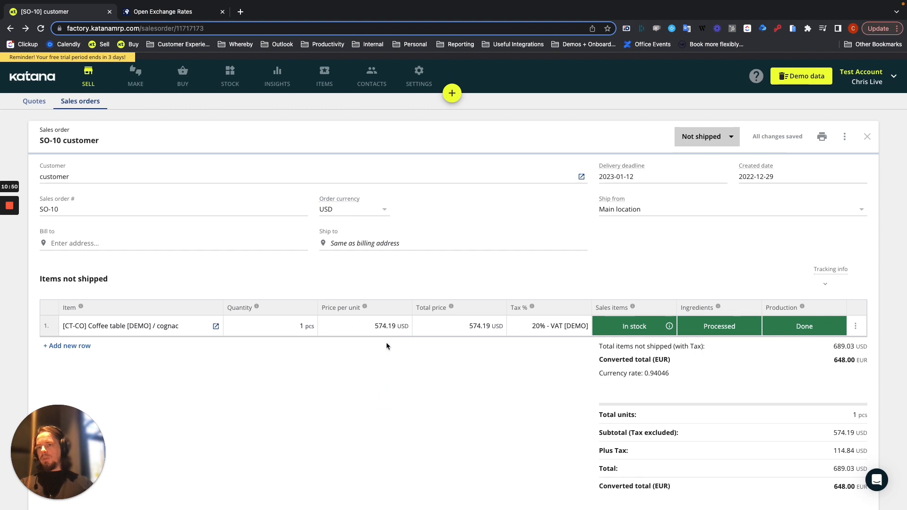